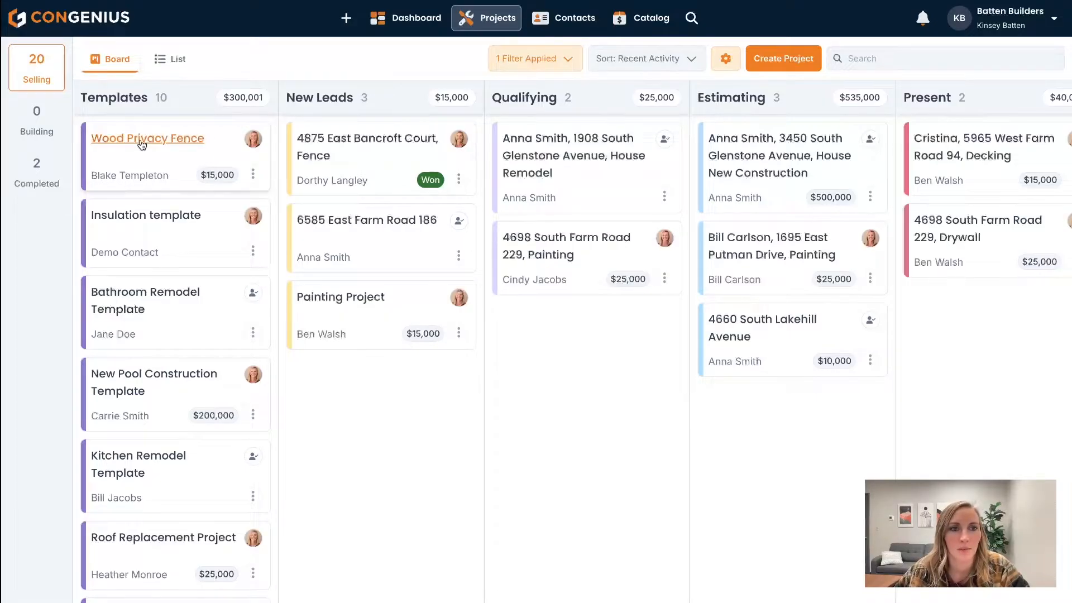
# - Open the Wood Privacy Fence project from the Templates column, view its files, and go to its estimate
pyautogui.click(142, 140)
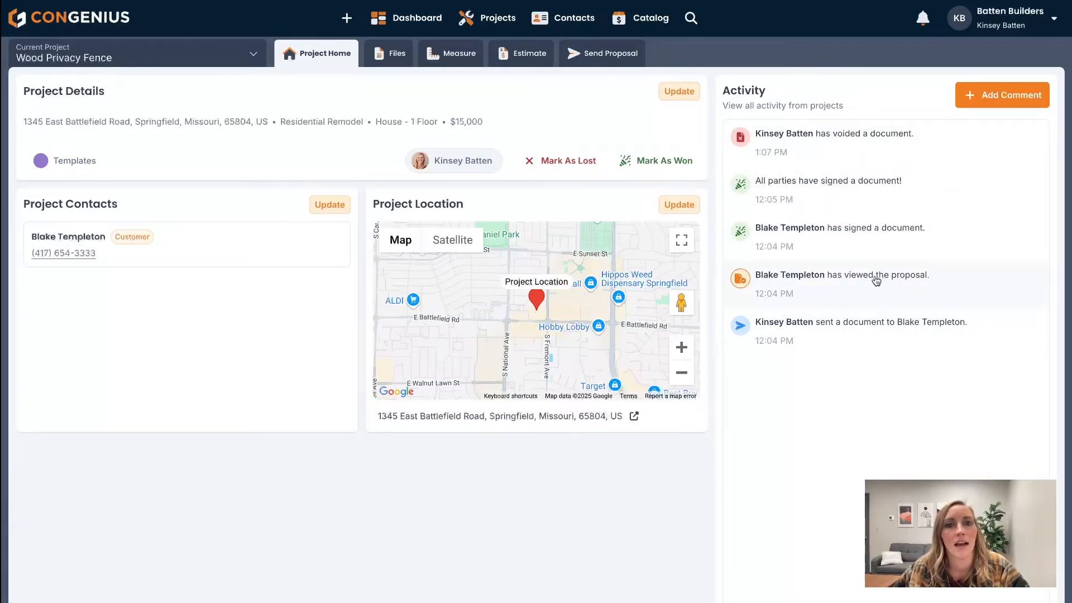
pyautogui.click(401, 57)
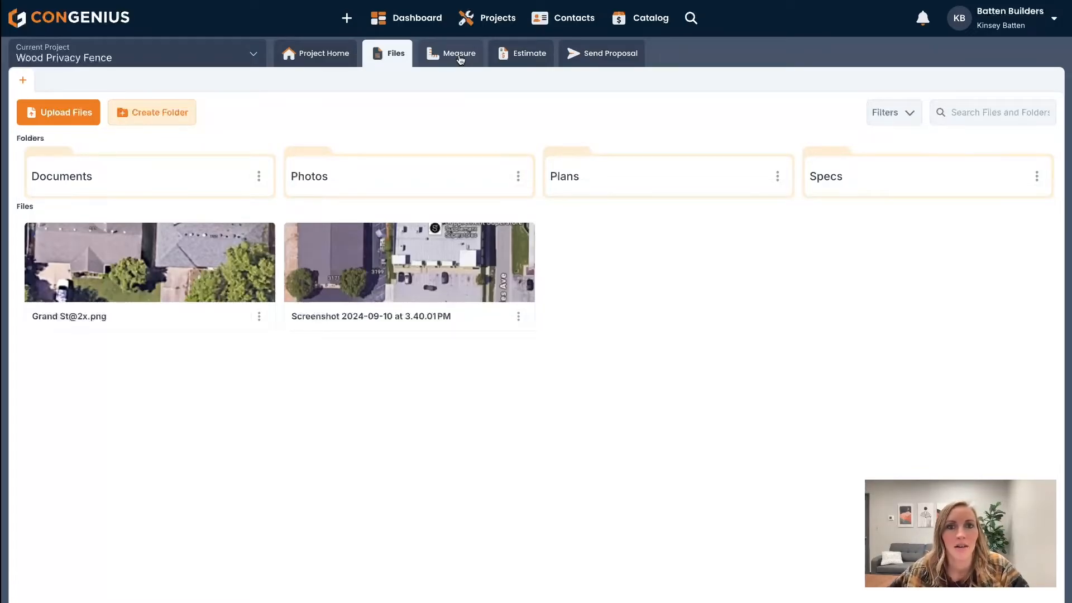
pyautogui.click(520, 56)
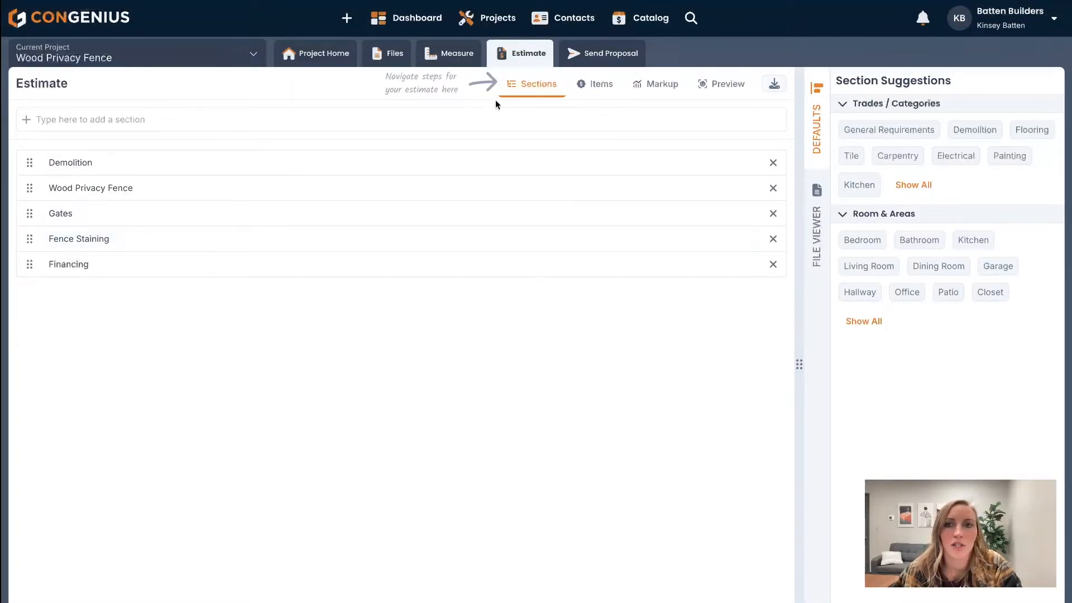
# - Preview the estimate document and read through its sections from Demolition to Financing
pyautogui.click(718, 83)
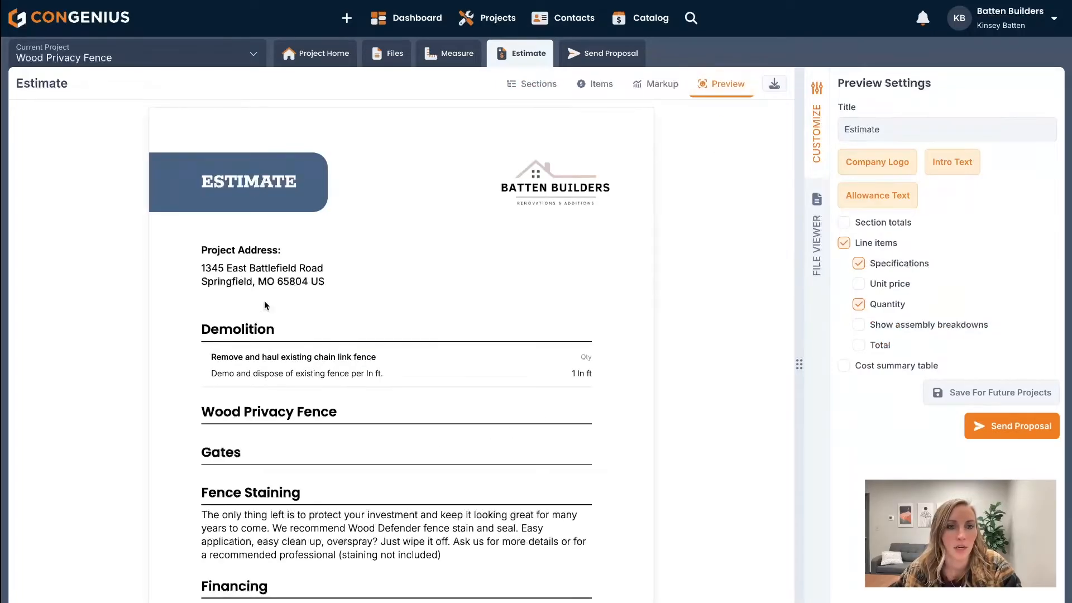
pyautogui.scroll(-3, 254, 452)
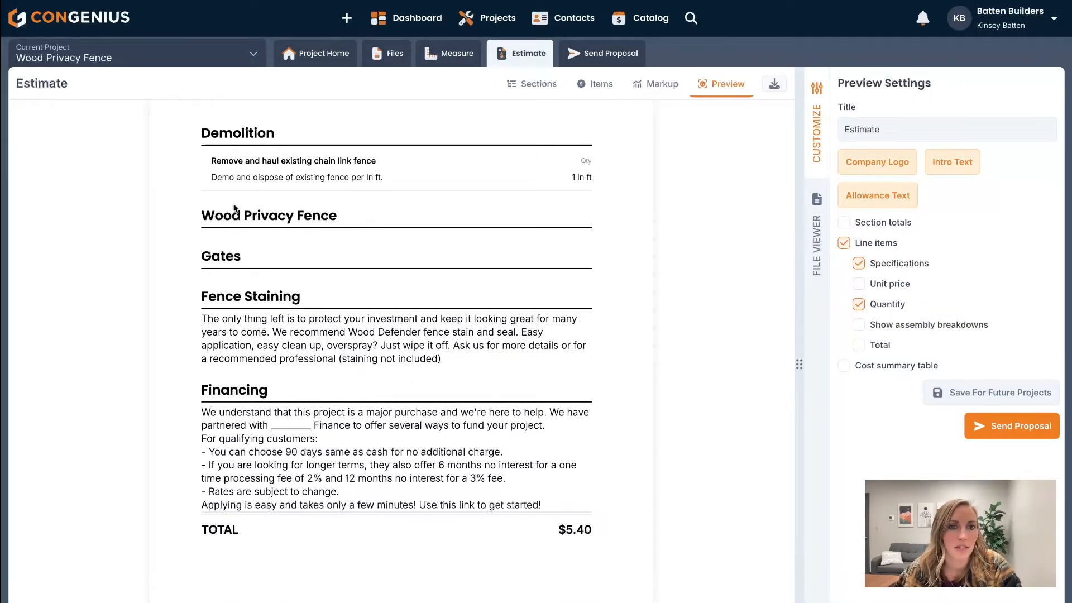
pyautogui.scroll(1, 651, 153)
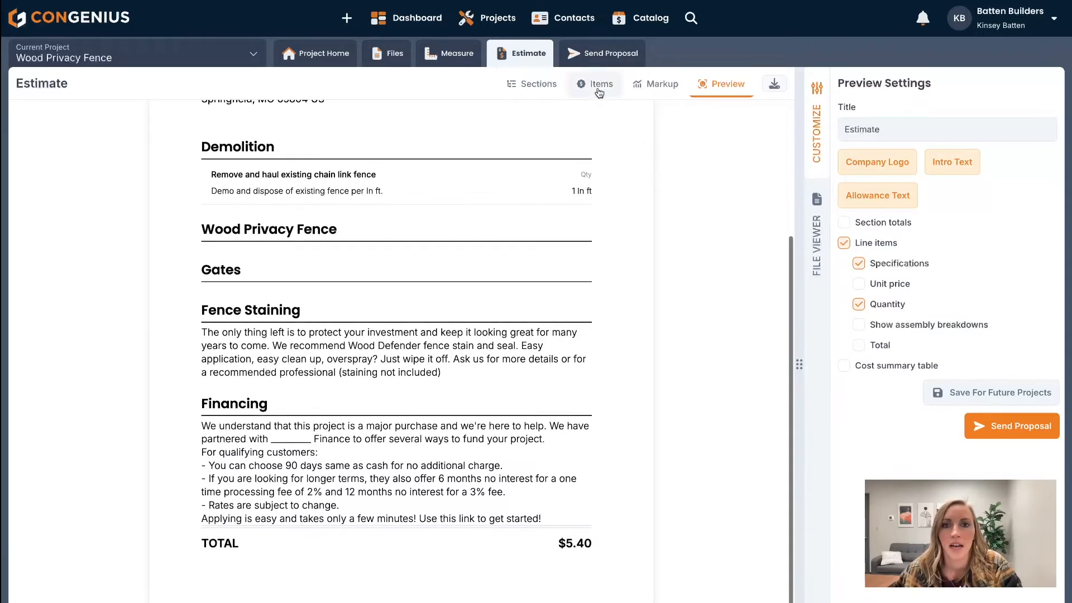
# - In the estimate's items, browse the ConGenius Catalog assemblies to Fencing, Privacy Fence, Treated, and open the "Steel post, no dig" folder
pyautogui.click(537, 85)
pyautogui.click(600, 88)
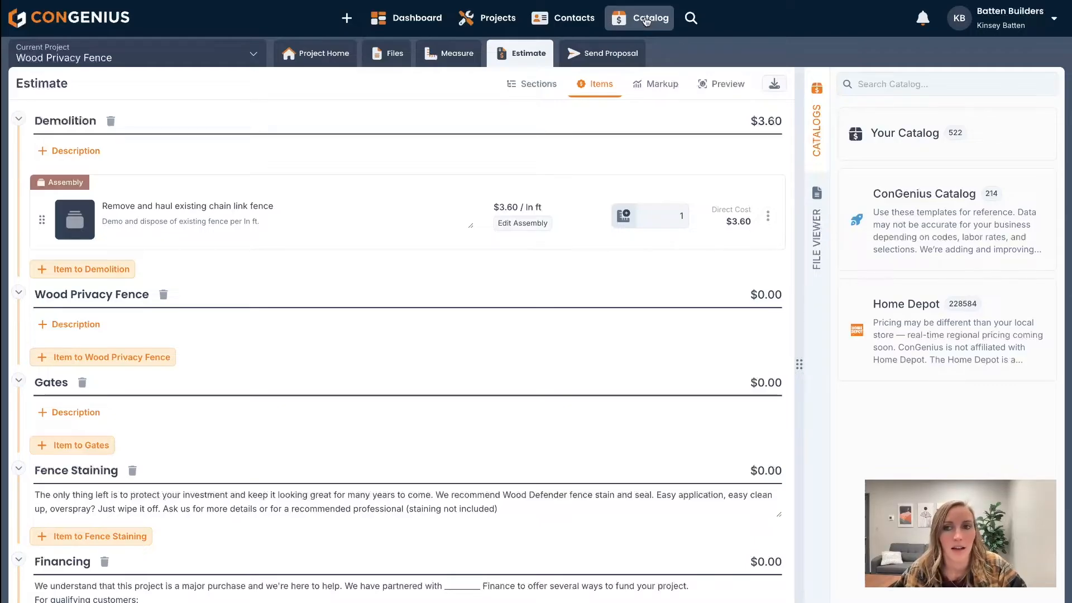
pyautogui.click(886, 203)
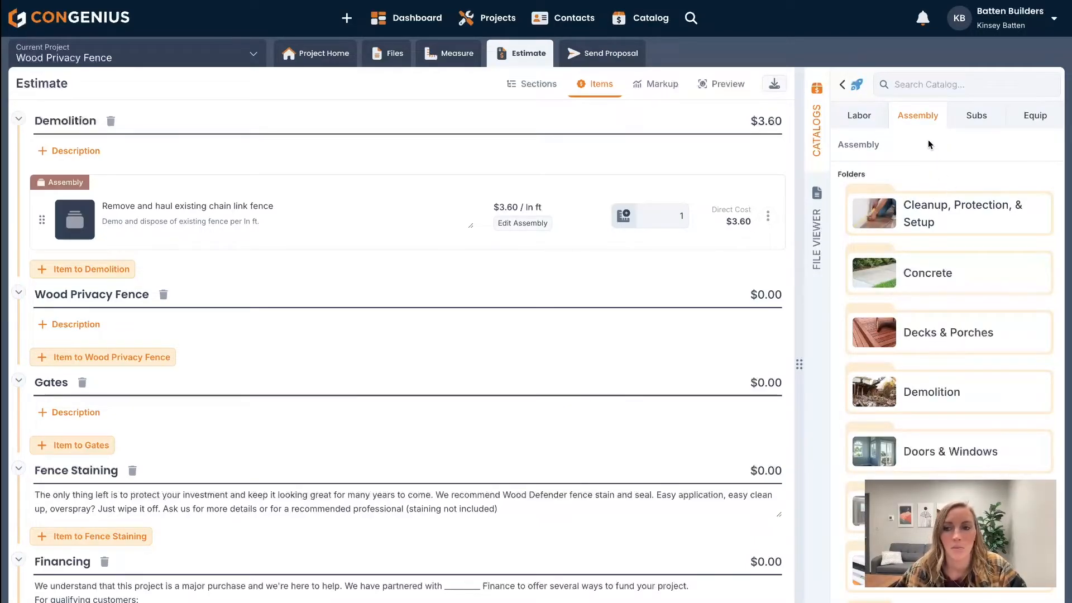
pyautogui.scroll(-5, 939, 460)
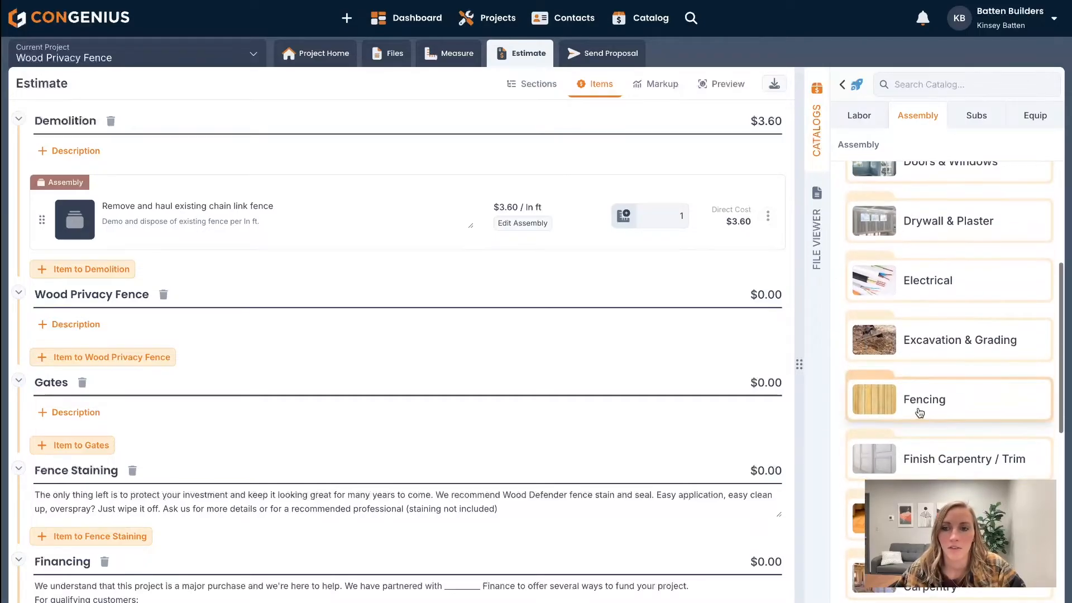
pyautogui.click(920, 413)
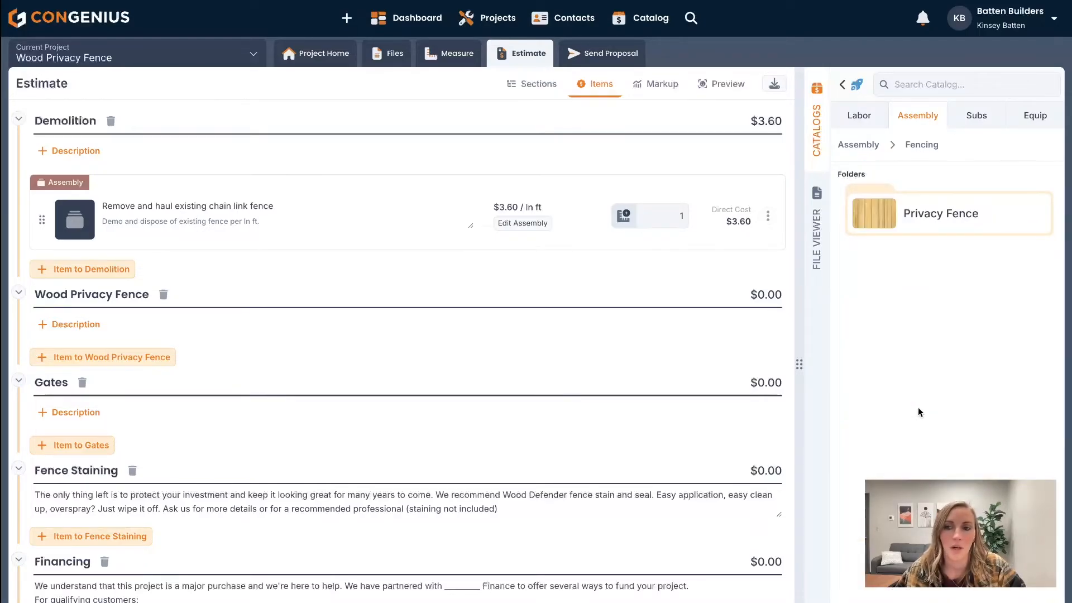
pyautogui.click(923, 229)
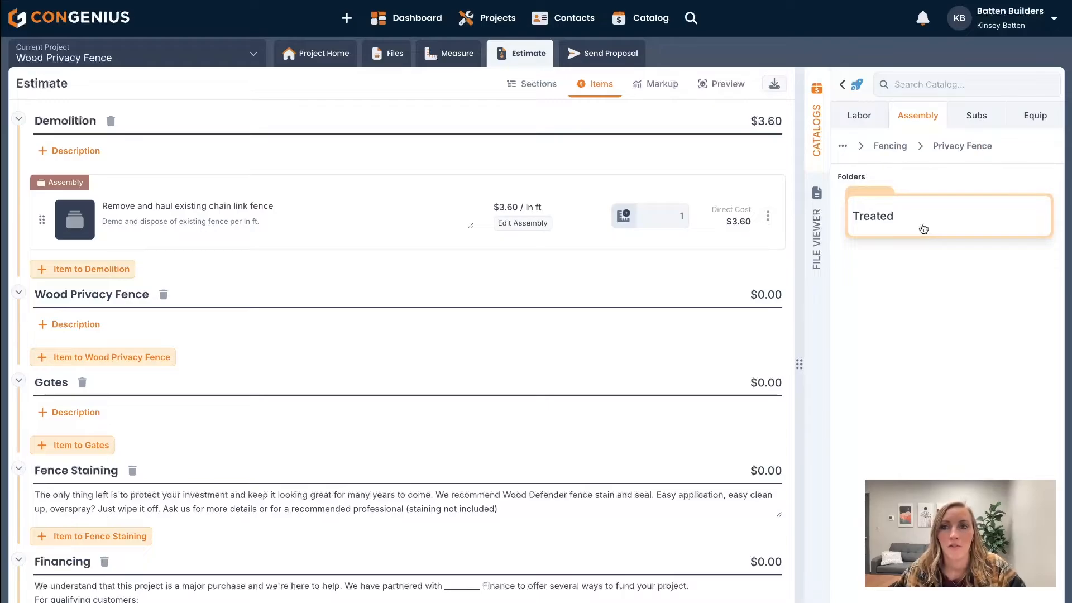
pyautogui.click(910, 225)
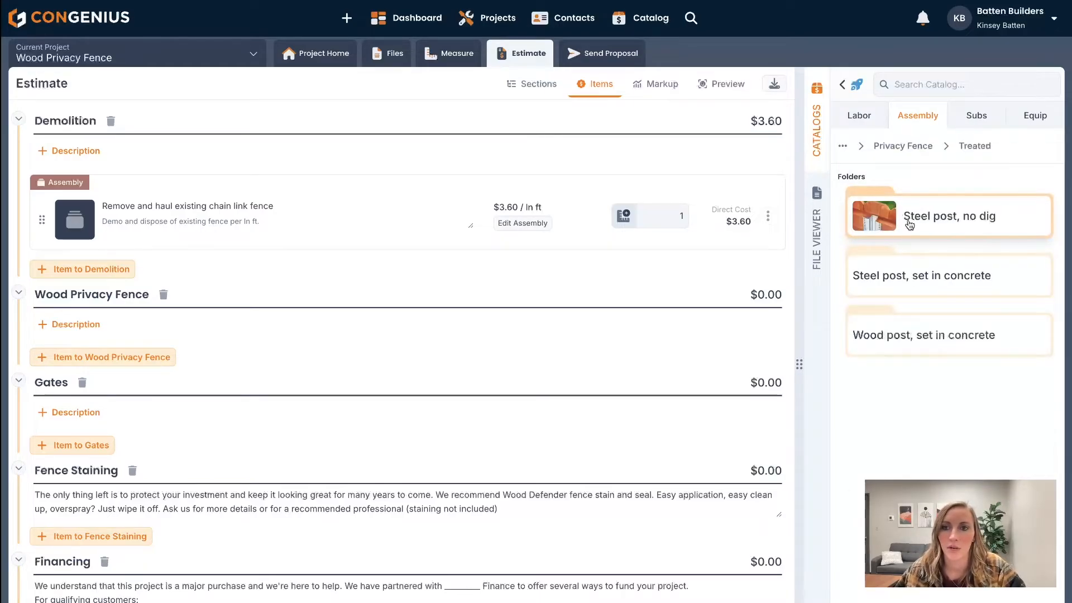
pyautogui.click(941, 218)
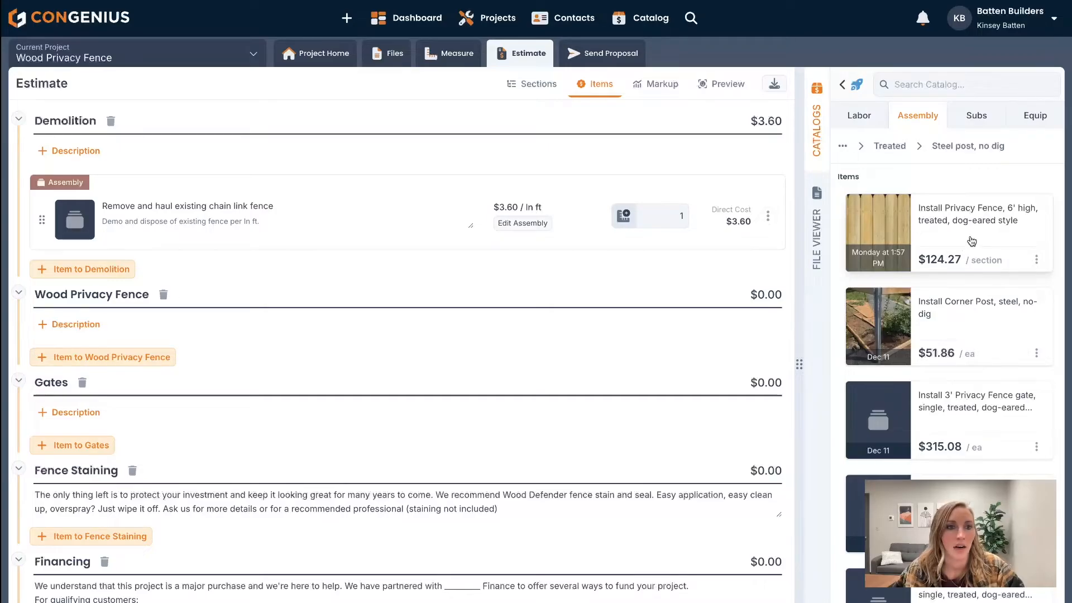
# - Add the 6' high treated privacy fence and steel corner post assemblies to Wood Privacy Fence, and the 8' double gate to Gates
pyautogui.moveTo(972, 240); pyautogui.dragTo(708, 341)
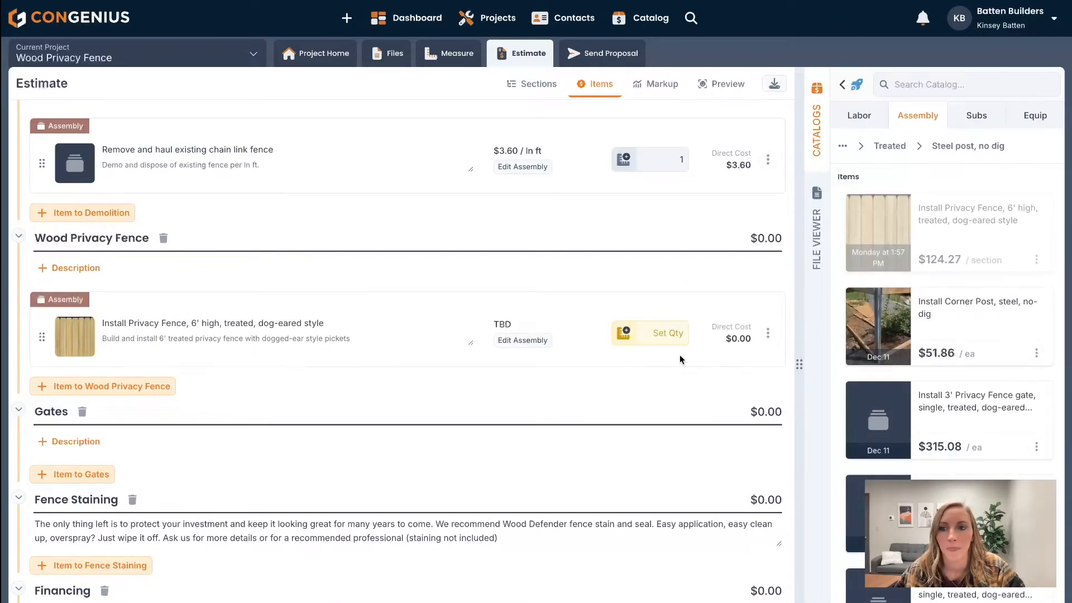
pyautogui.moveTo(860, 305); pyautogui.dragTo(651, 391)
pyautogui.scroll(-1, 486, 491)
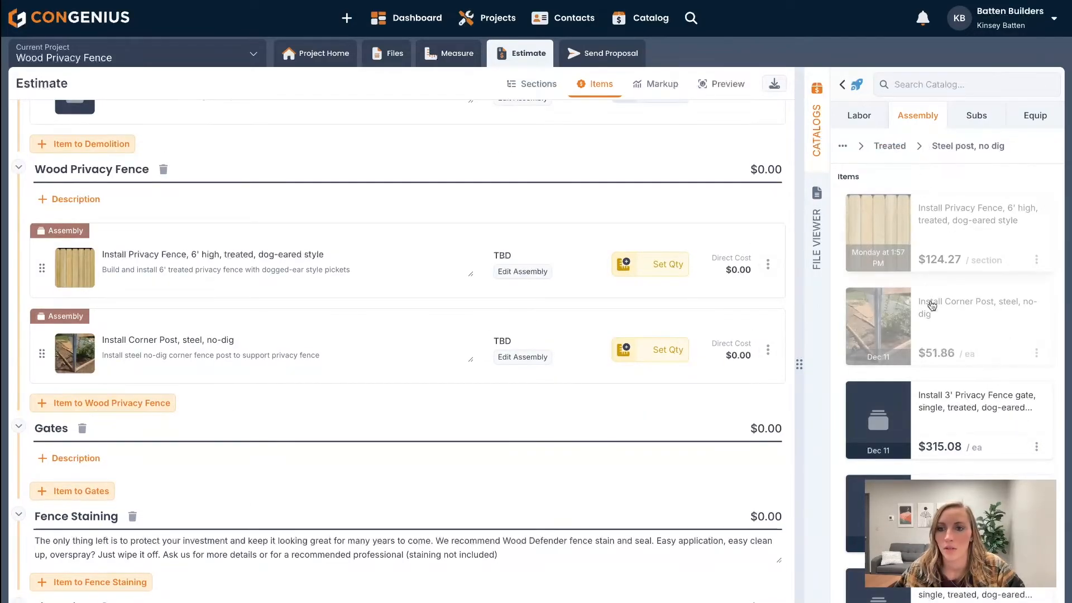
pyautogui.scroll(-3, 932, 305)
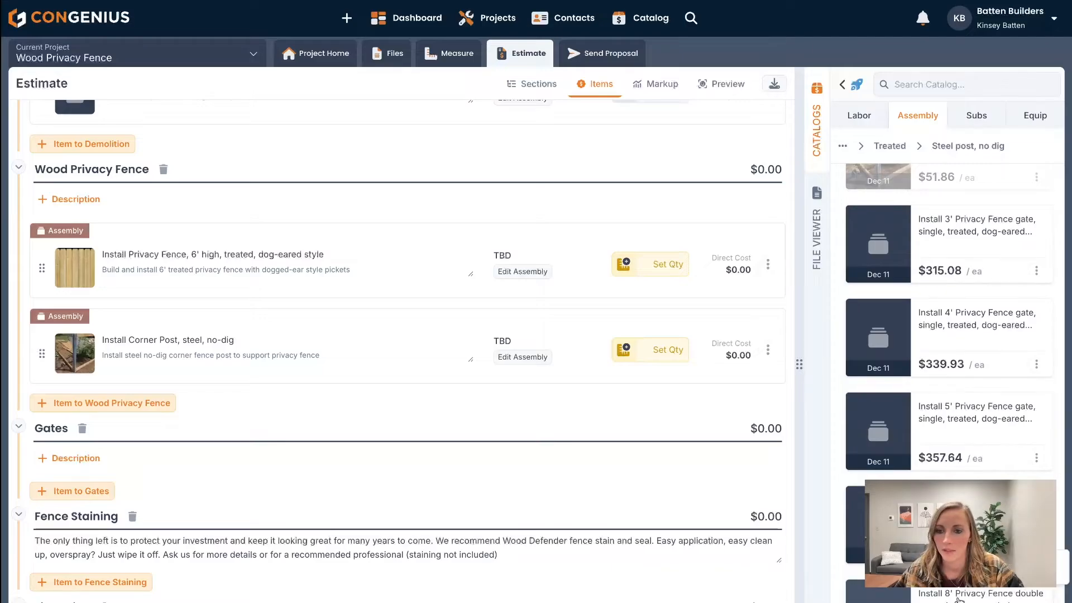
pyautogui.moveTo(959, 599); pyautogui.dragTo(617, 480)
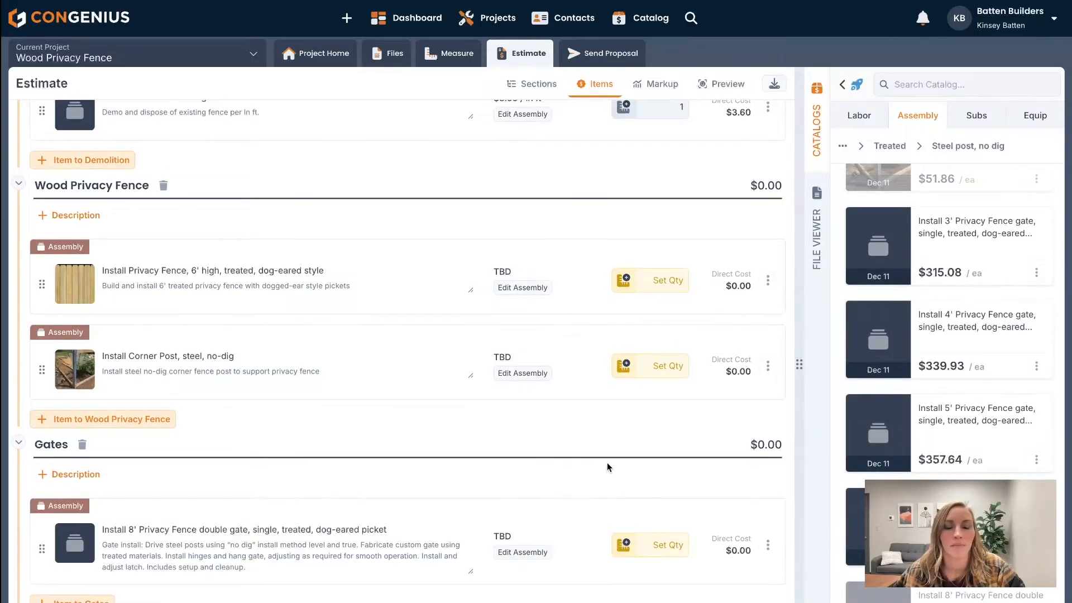
# - Open the 6' privacy fence assembly's cost breakdown and set its quantity to 75 sections
pyautogui.click(513, 290)
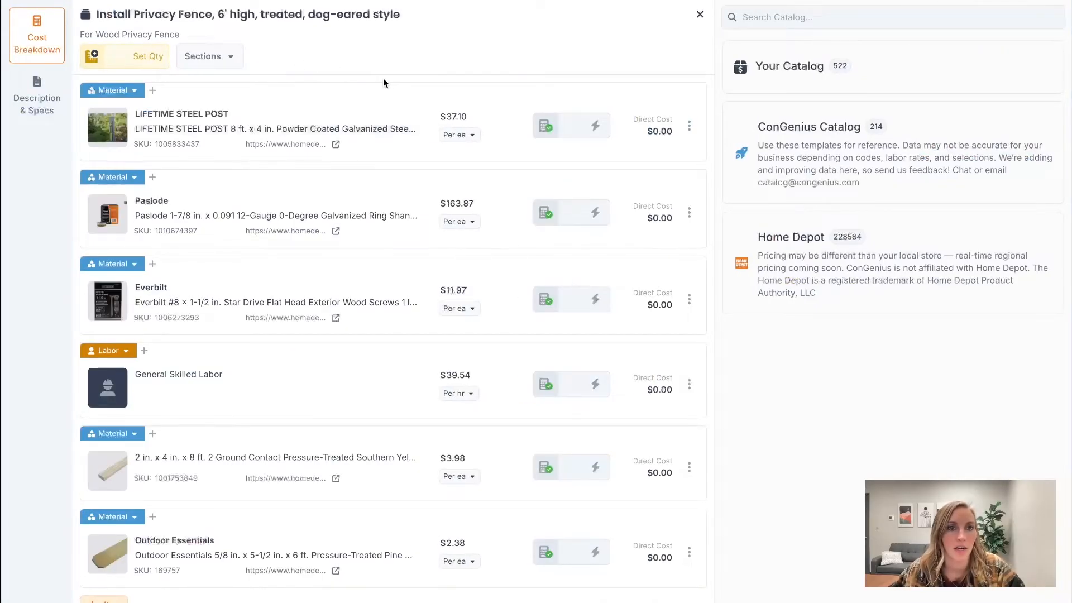
pyautogui.scroll(-1, 236, 390)
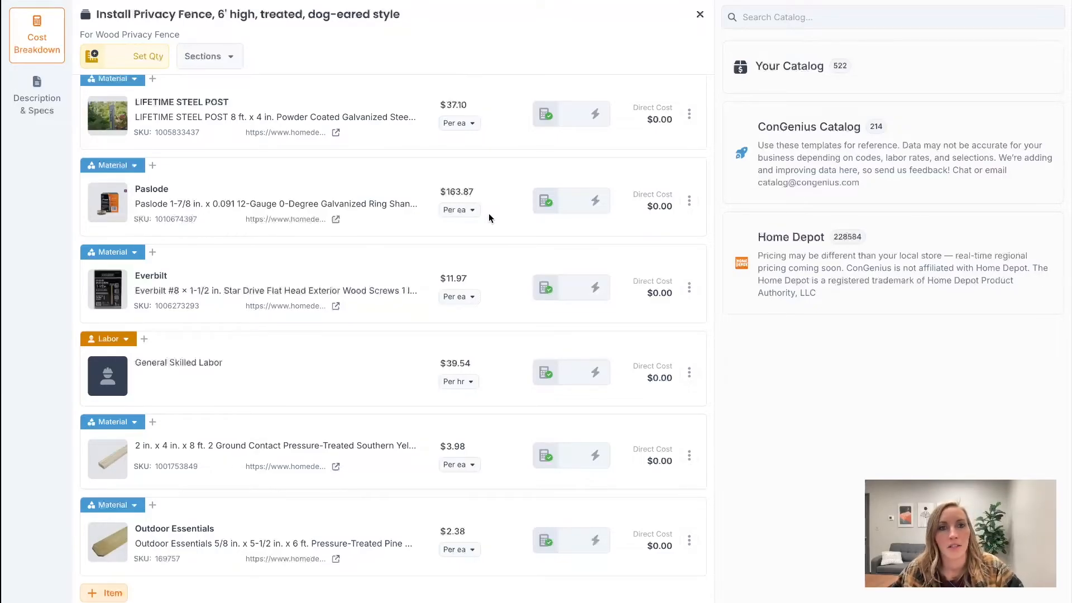
pyautogui.click(131, 58)
pyautogui.write('75')
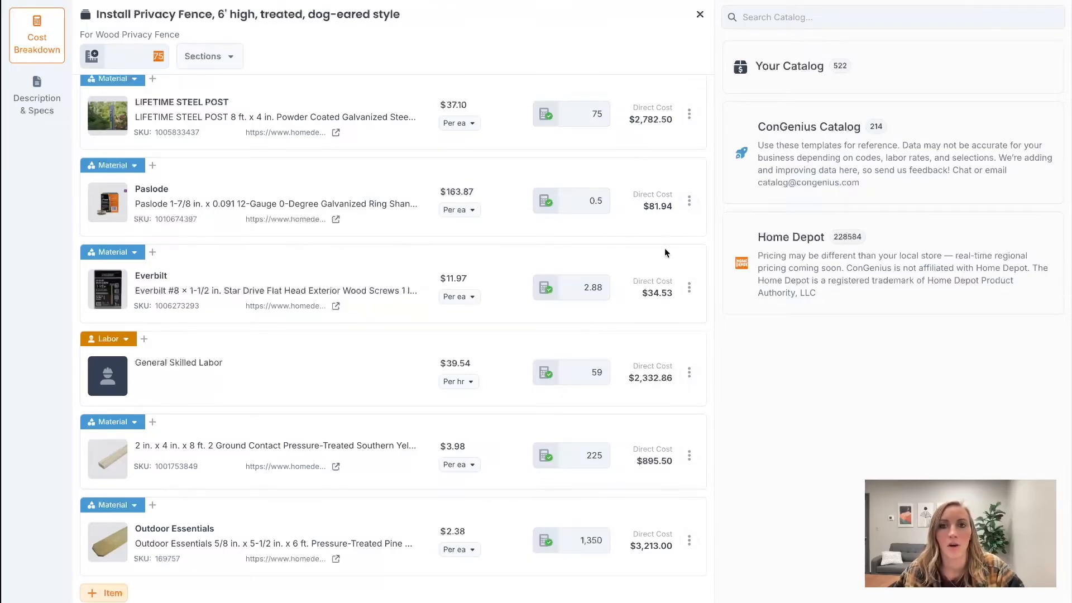
pyautogui.click(699, 14)
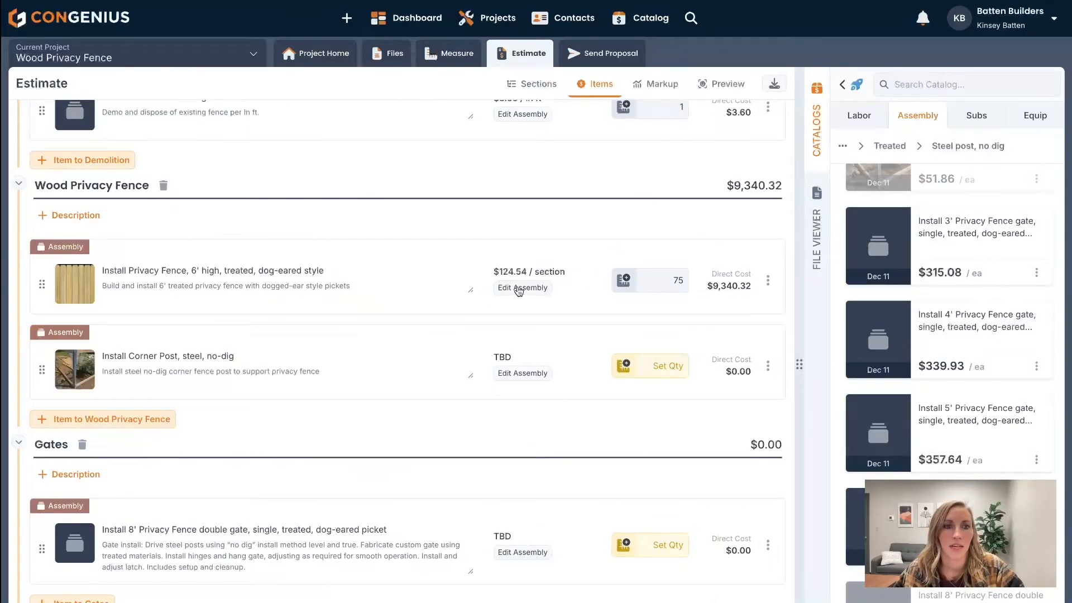
# - Set the steel corner post quantity to 4 and the 8' double gate quantity to 2
pyautogui.click(646, 366)
pyautogui.write('4')
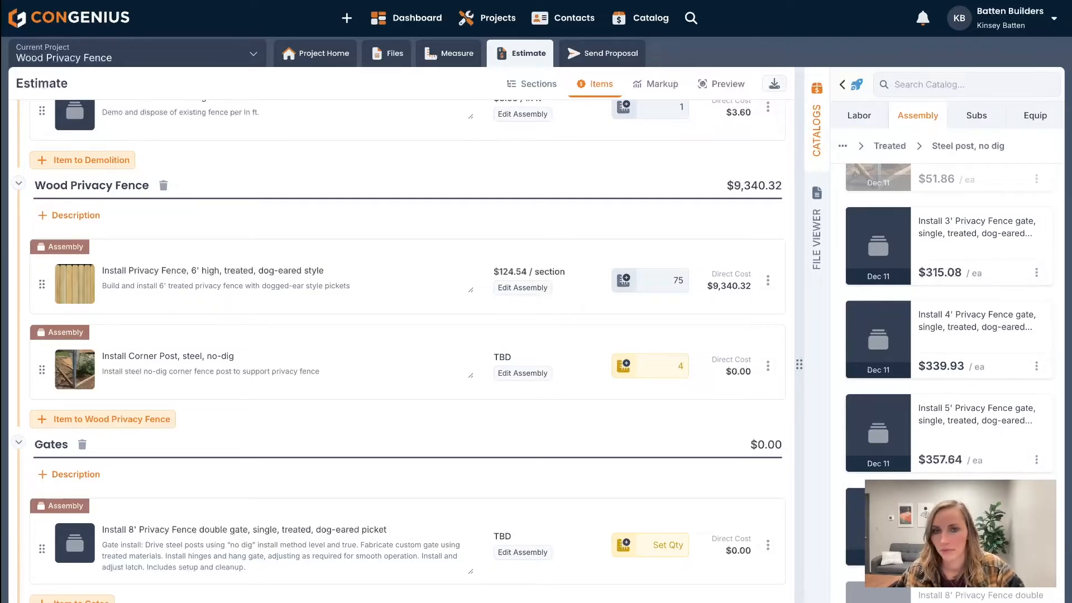
pyautogui.scroll(-2, 441, 486)
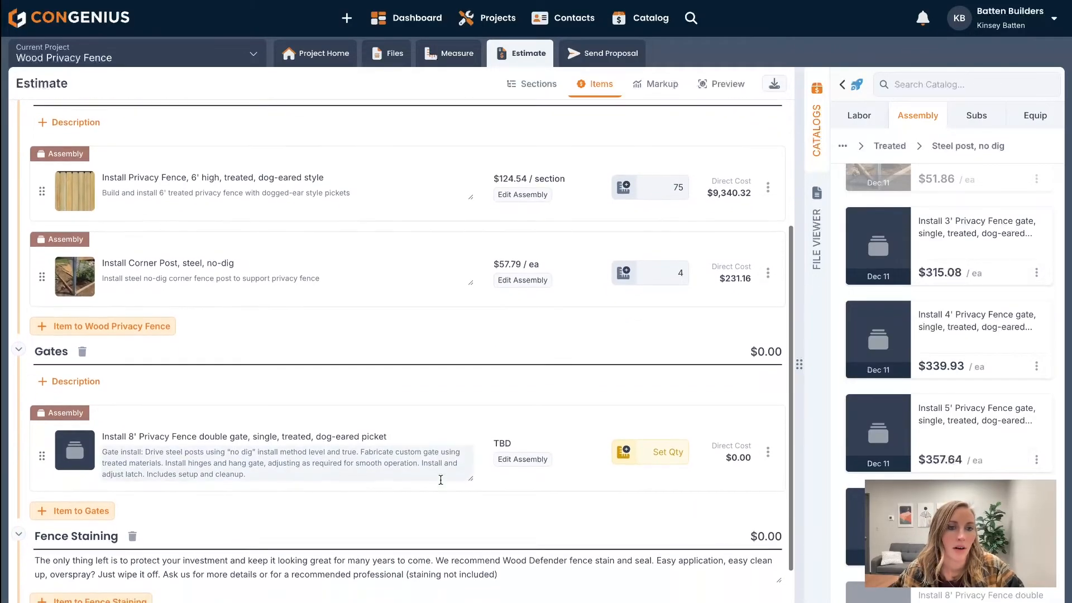
pyautogui.write('2')
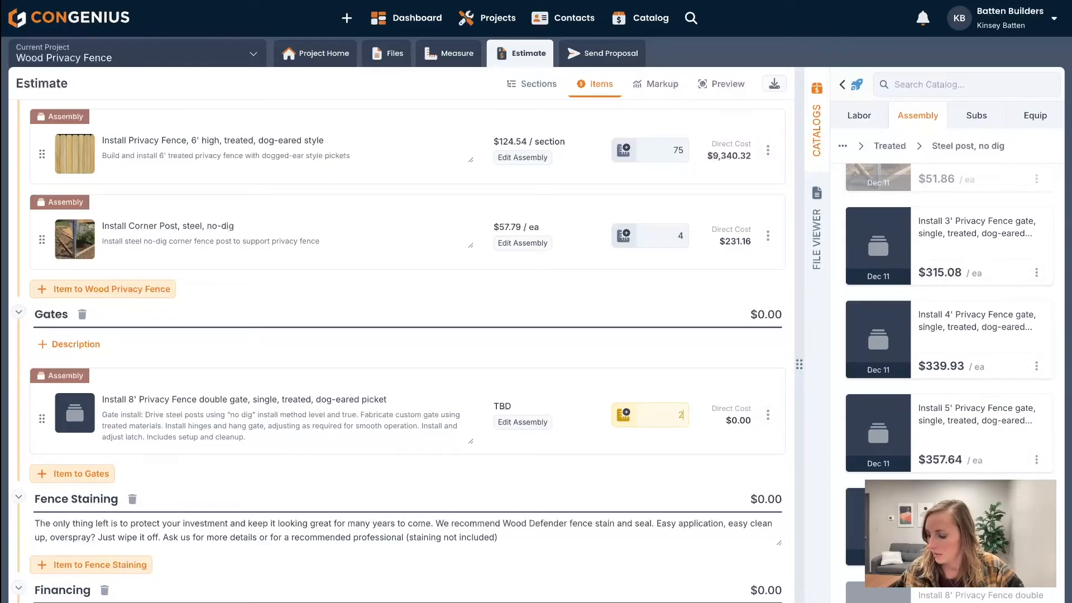
pyautogui.scroll(-2, 703, 435)
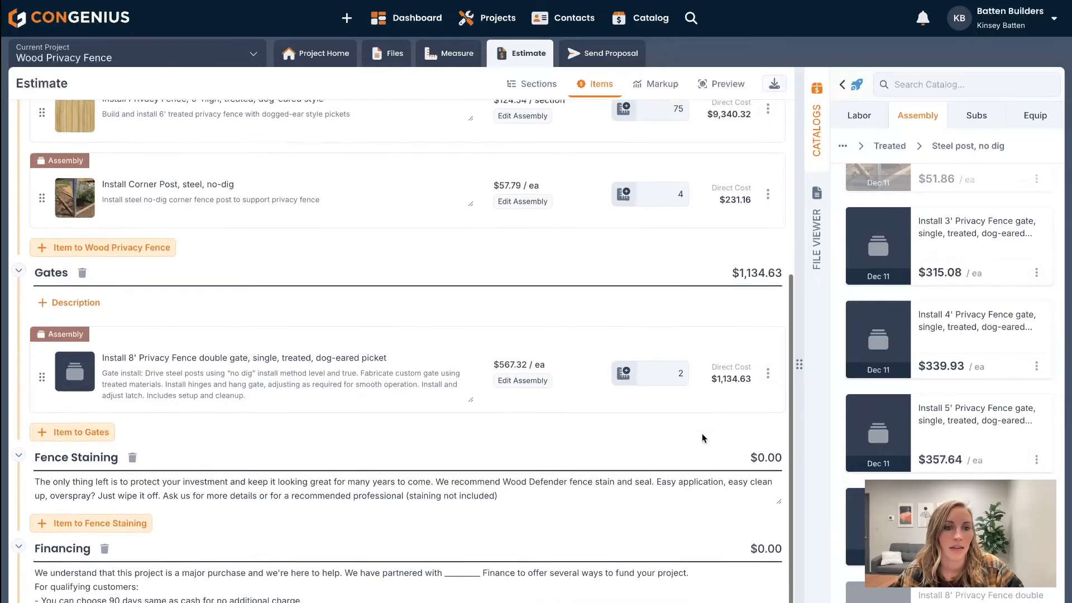
# - Set the chain link fence removal quantity to 150 linear feet and check that assembly's labor breakdown
pyautogui.scroll(5, 677, 428)
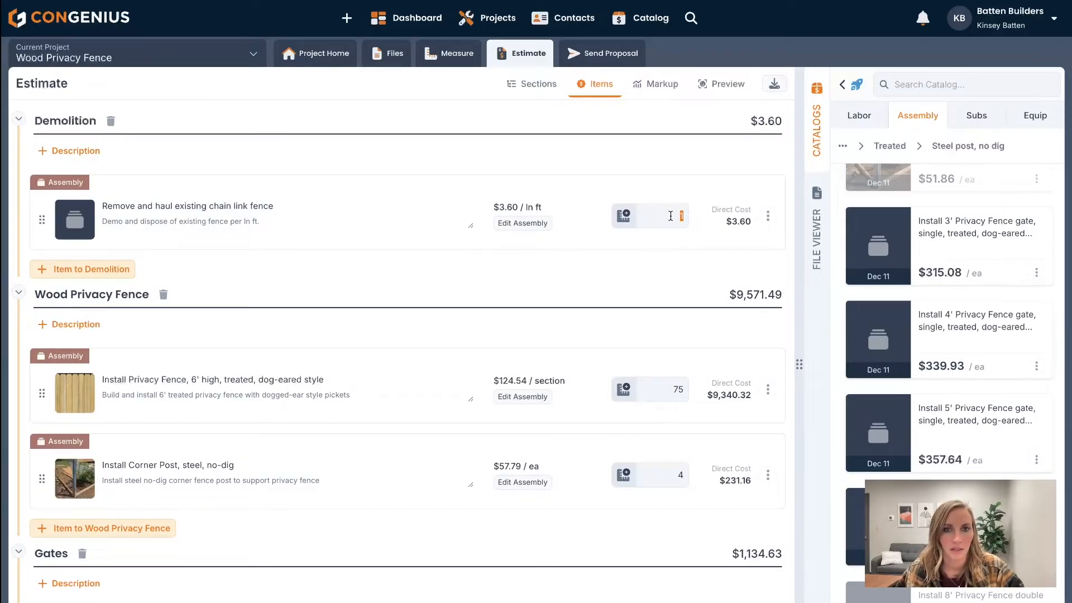
pyautogui.write('150')
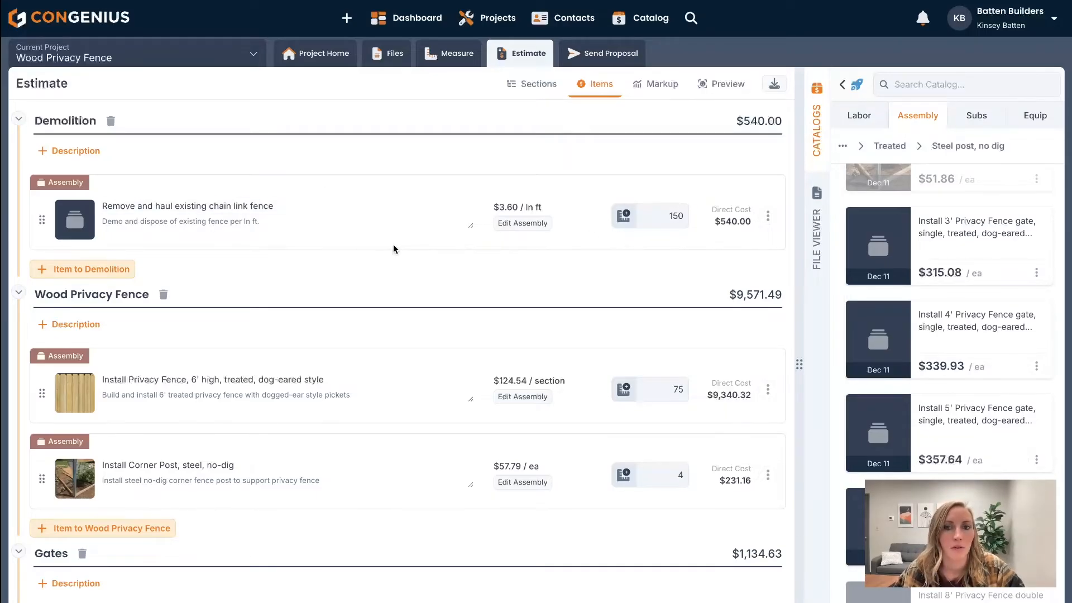
pyautogui.click(518, 223)
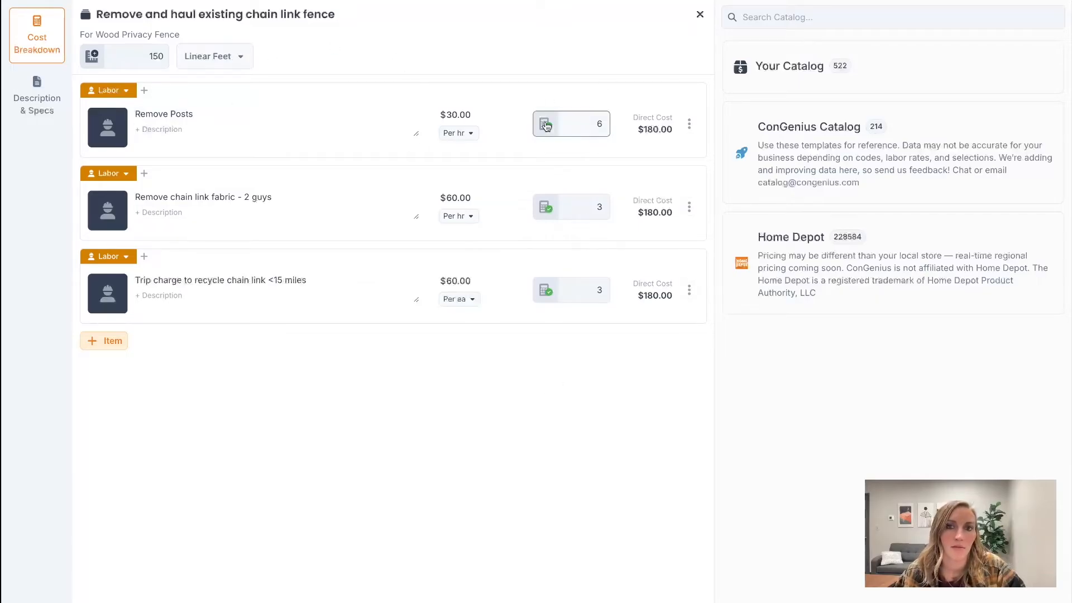
pyautogui.click(700, 16)
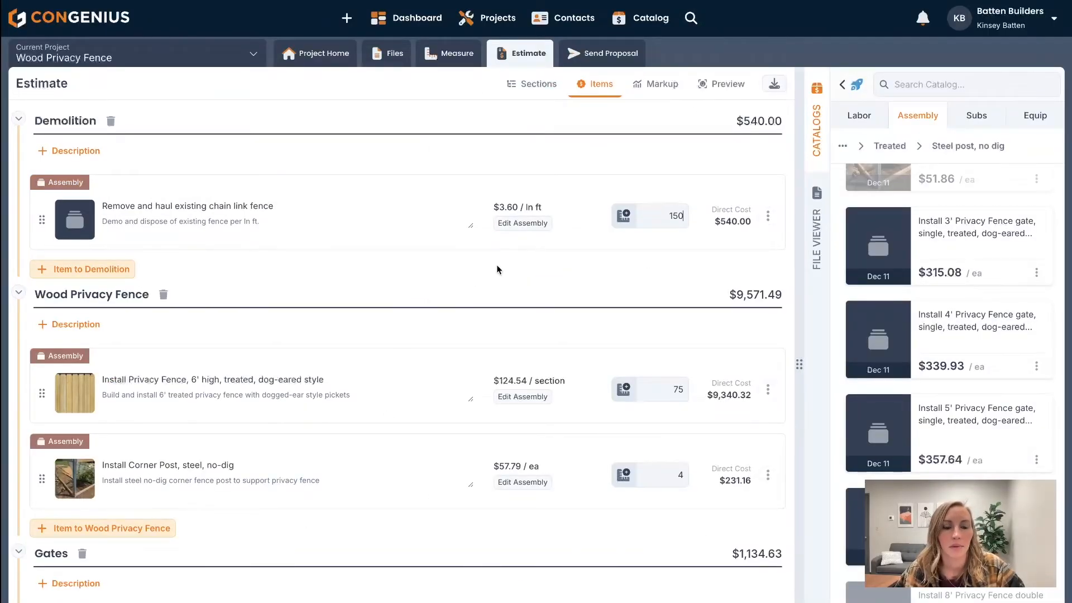
# - Switch the estimate's markup from selected item types to Markup Everything
pyautogui.click(659, 86)
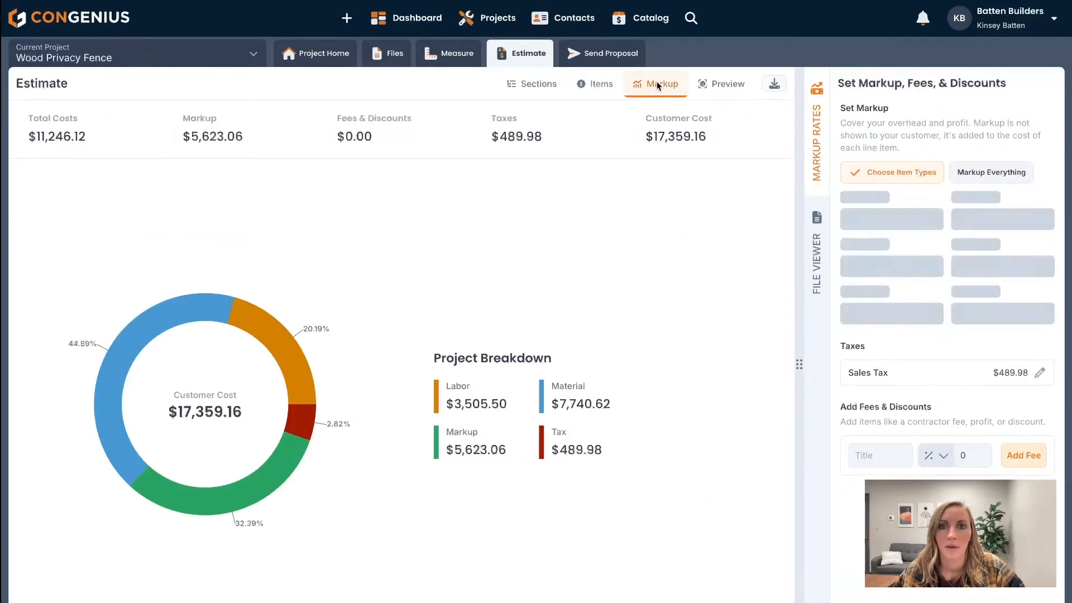
pyautogui.click(971, 175)
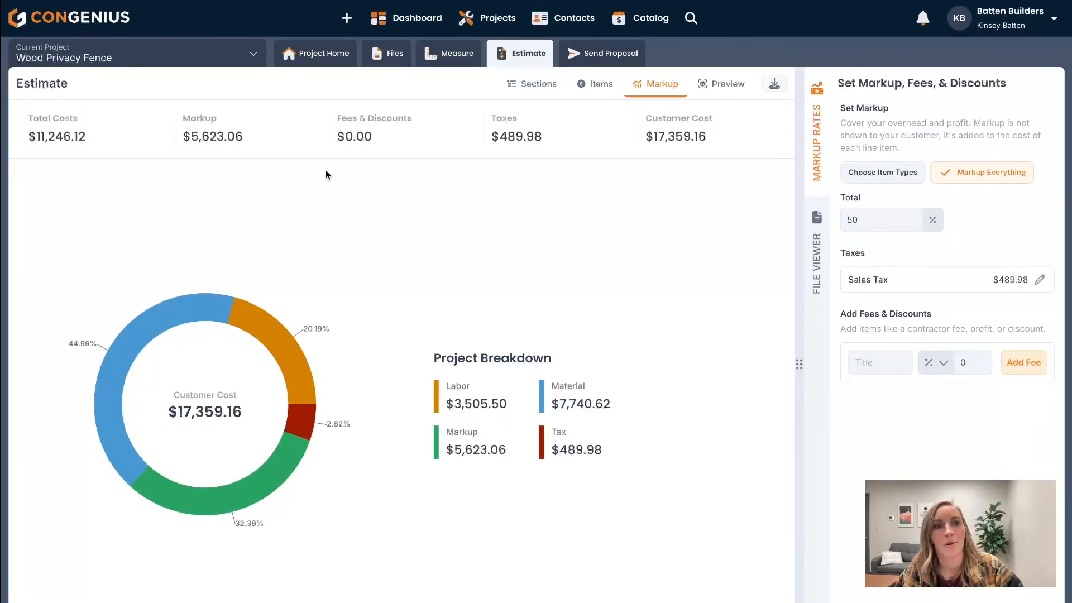
# - Review the updated estimate preview and try the section totals display option, leaving it off
pyautogui.click(725, 84)
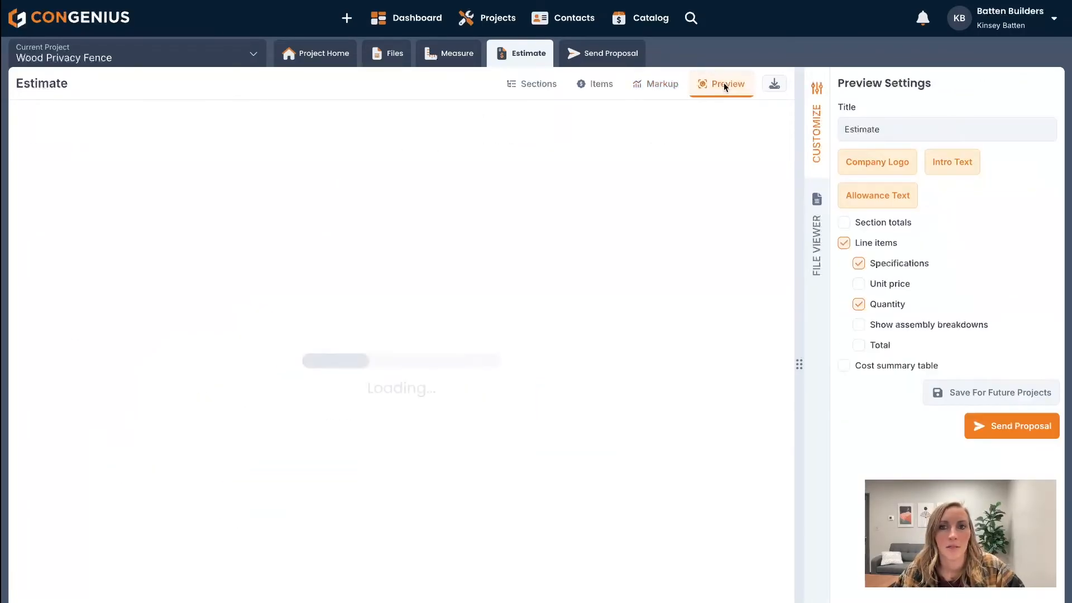
pyautogui.scroll(-1, 551, 366)
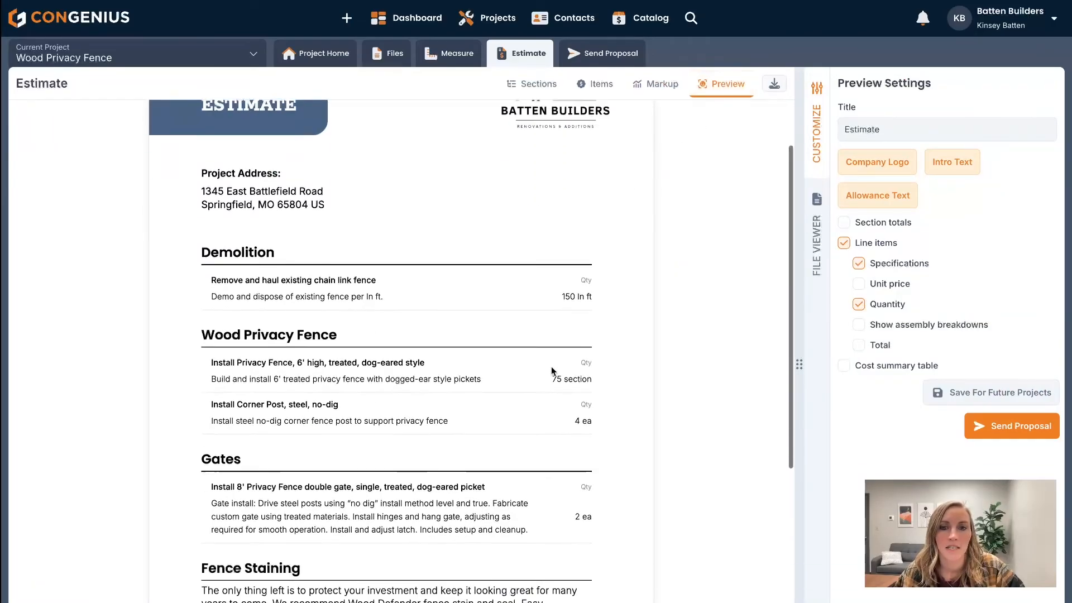
pyautogui.scroll(-1, 551, 366)
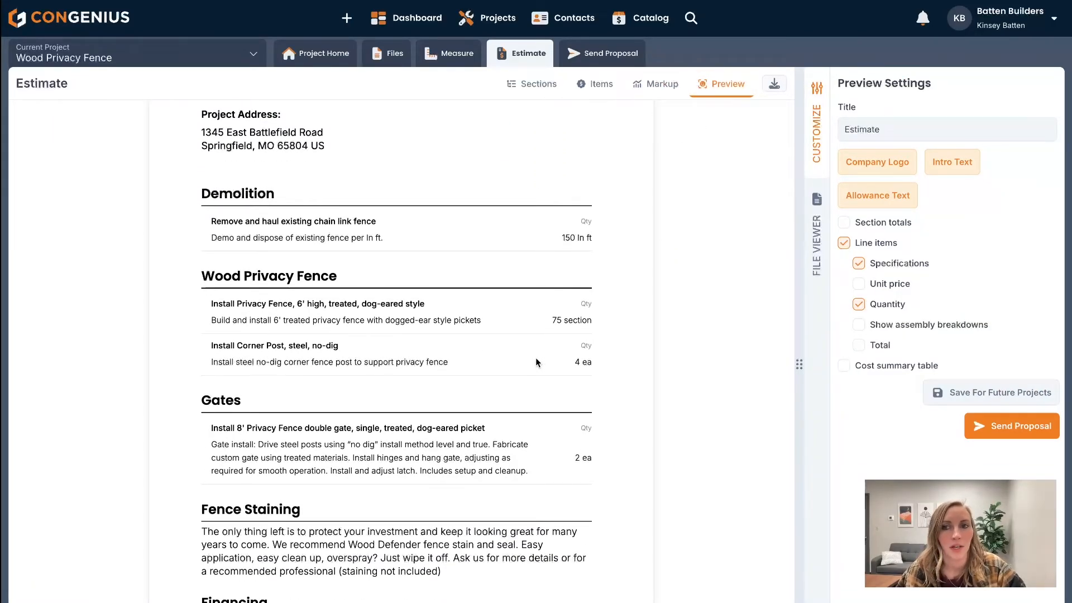
pyautogui.click(847, 224)
pyautogui.click(845, 227)
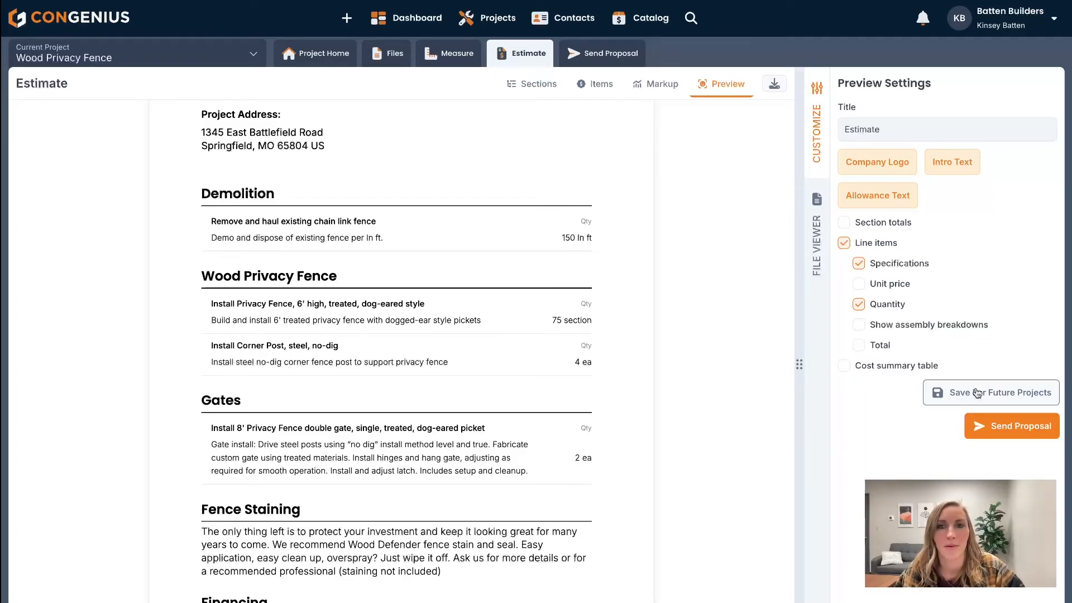
# - Check the end of the estimate preview through its totals and proceed to the proposal for the Wood Privacy Fence project
pyautogui.scroll(-2, 311, 422)
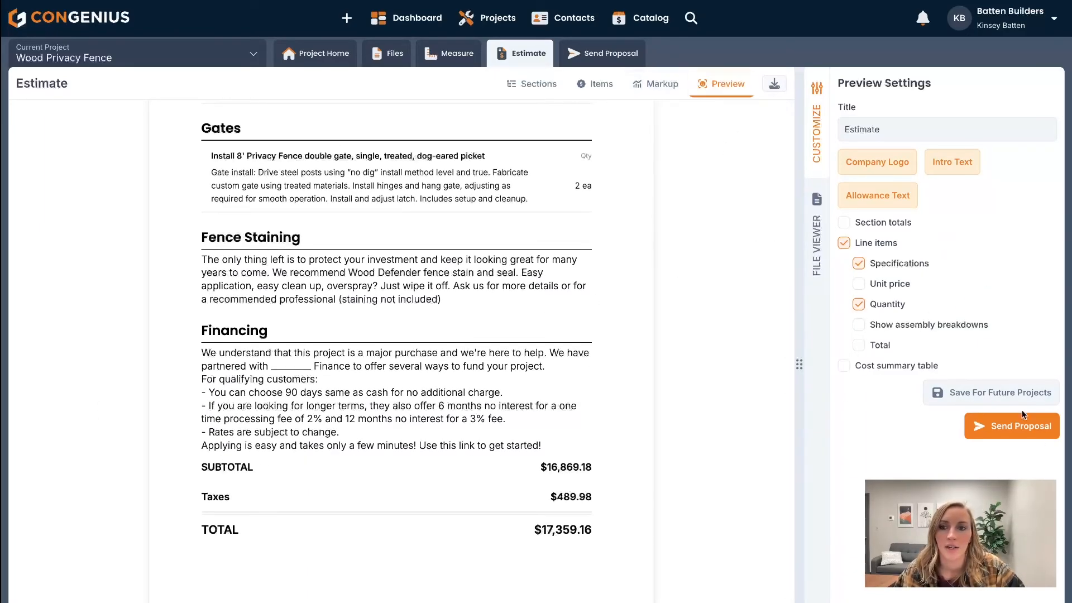
pyautogui.click(1014, 428)
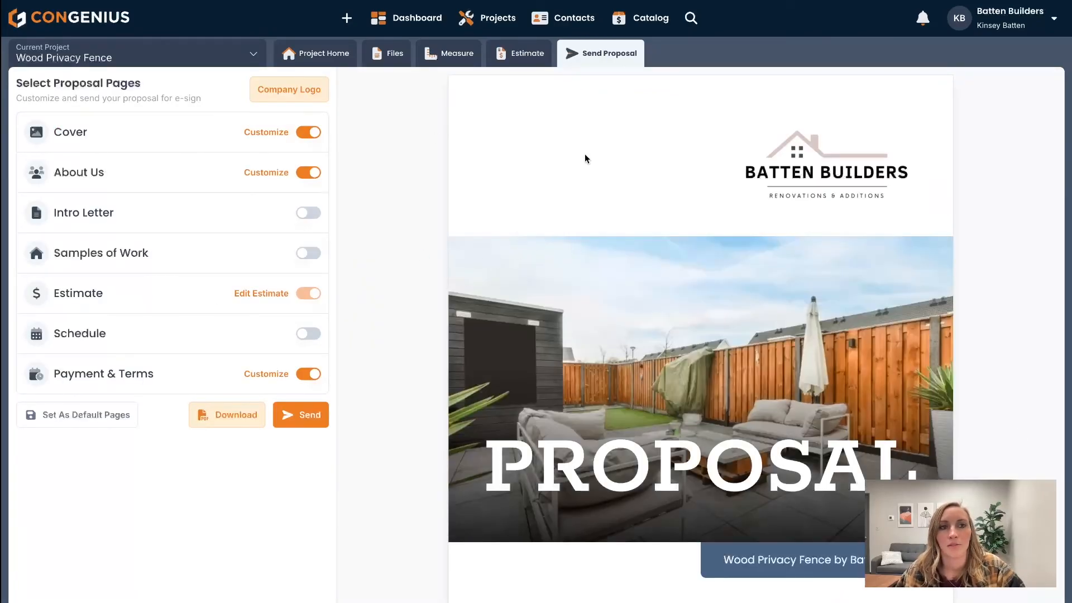
# - Review the proposal from the cover and About Us pages through the estimate and terms, and open its customer email for sending
pyautogui.scroll(-5, 628, 405)
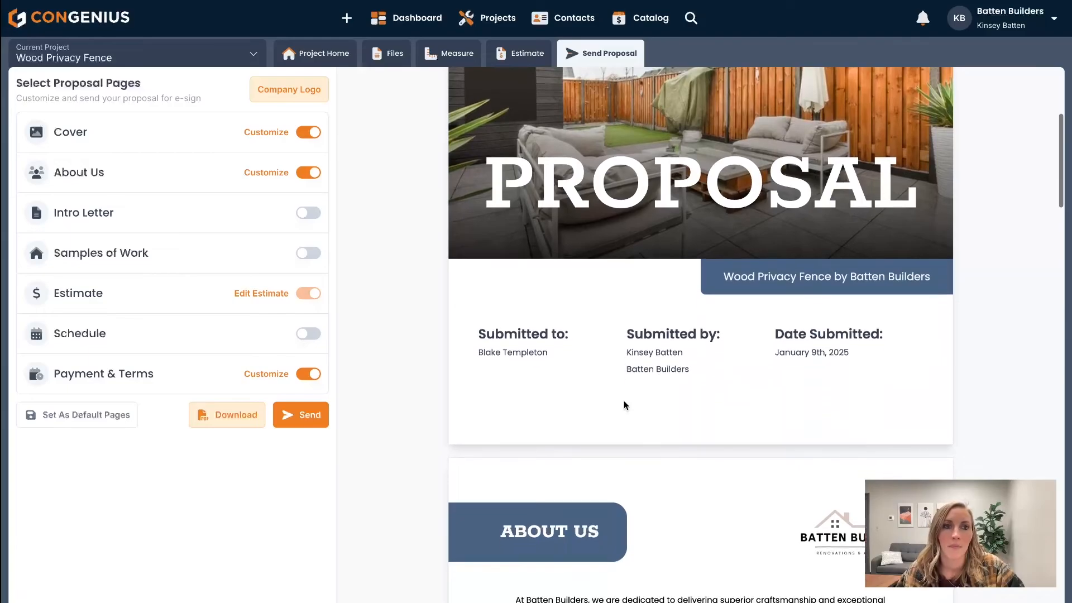
pyautogui.scroll(-10, 624, 401)
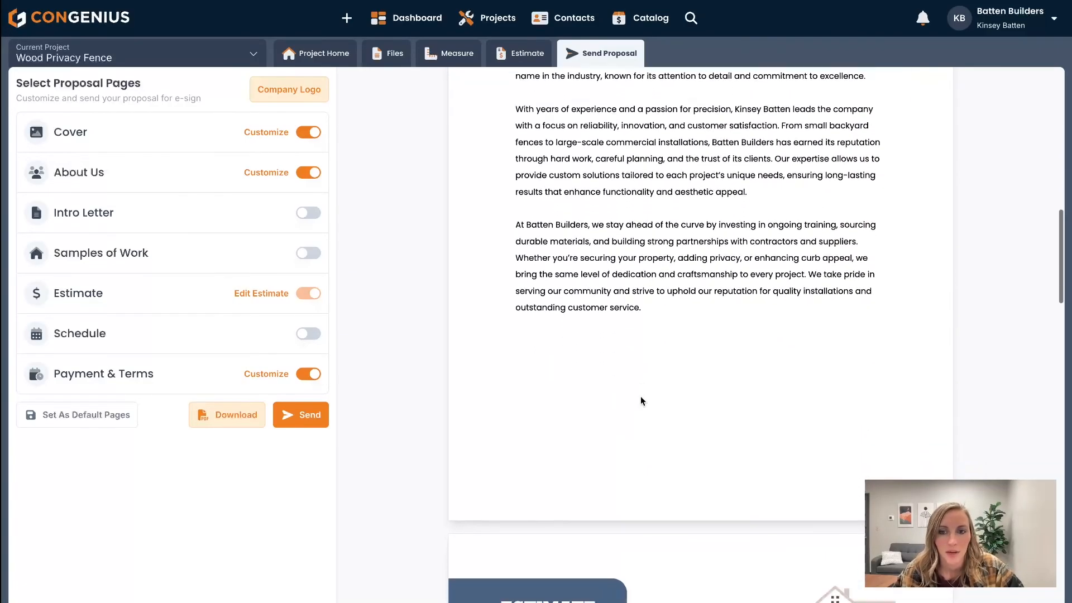
pyautogui.scroll(10, 641, 388)
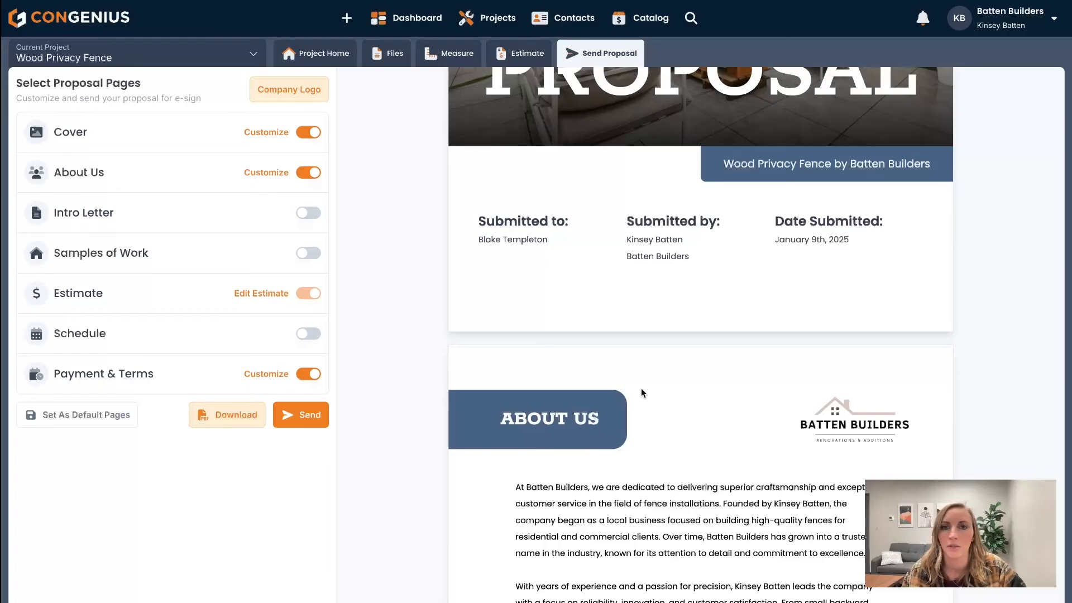
pyautogui.scroll(-15, 649, 424)
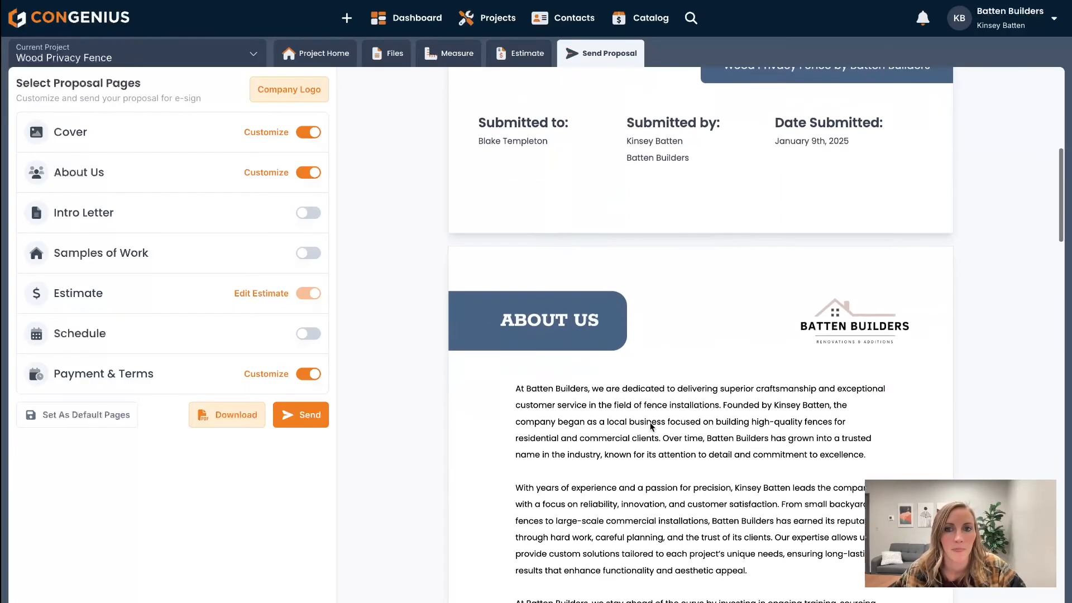
pyautogui.scroll(-20, 650, 424)
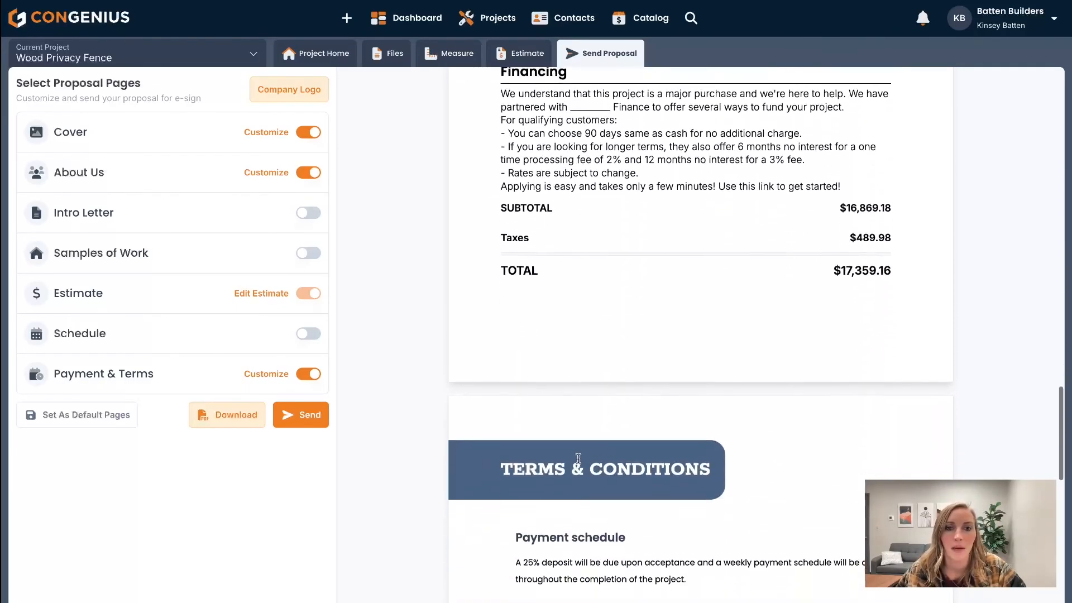
pyautogui.scroll(8, 756, 327)
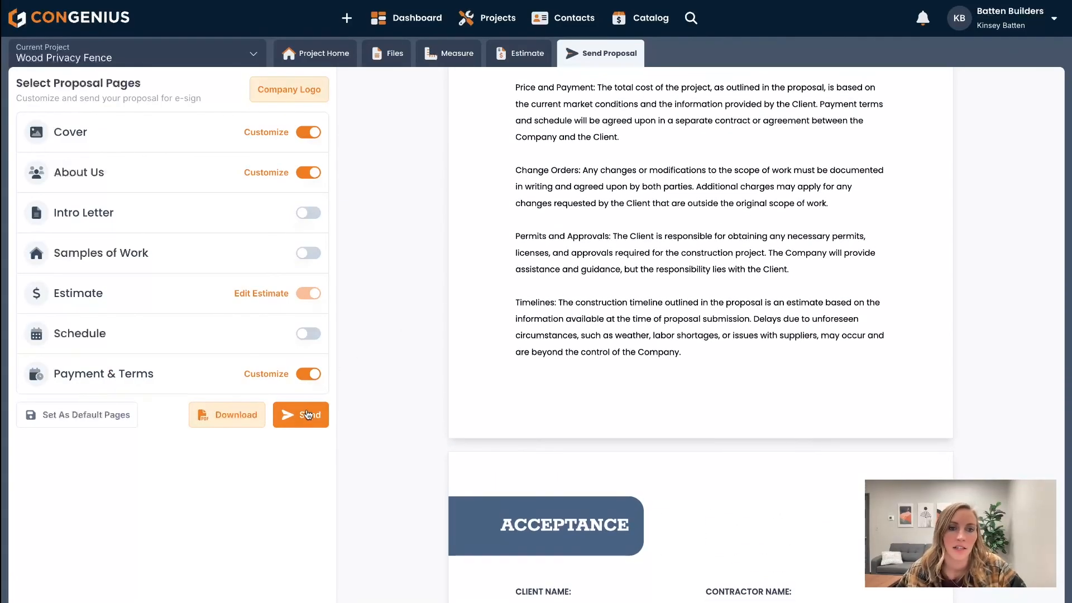
pyautogui.click(308, 414)
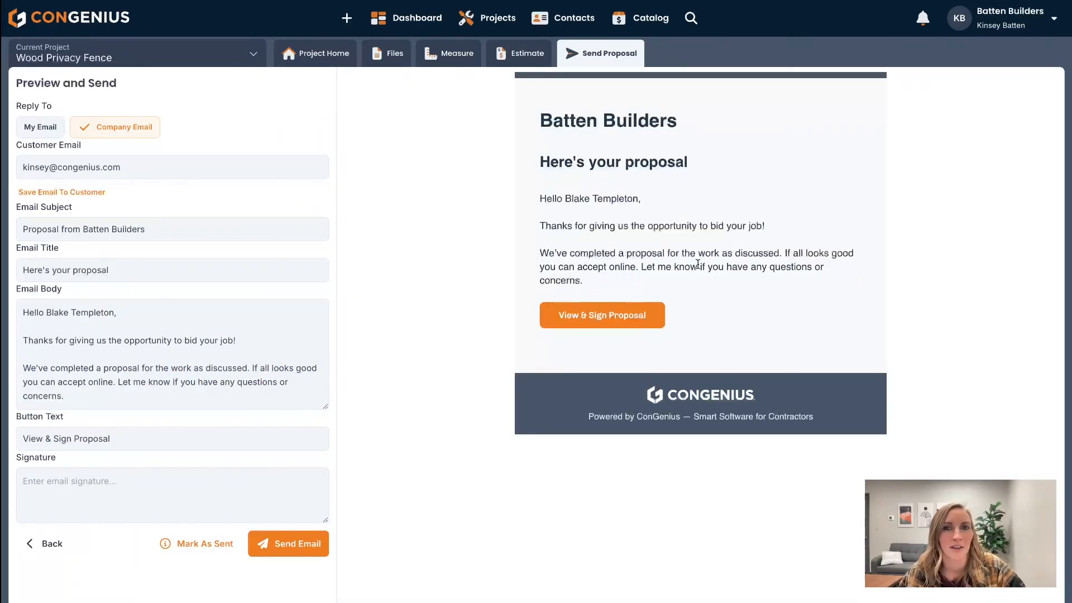